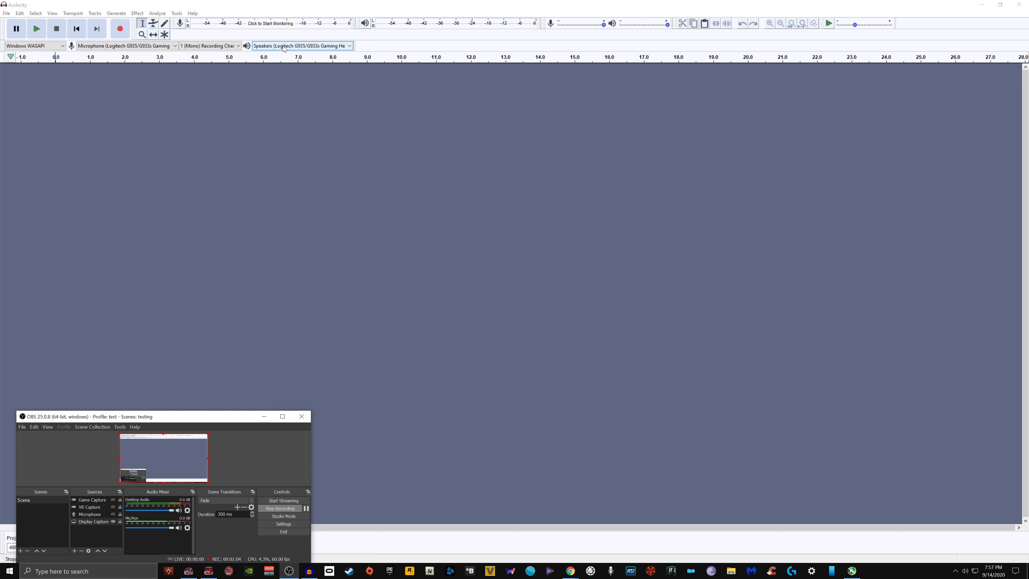
Start monitoring the microphone level and record a voice clip about 21 seconds long on a new track
{"action": "left_click", "coordinate": [280, 26]}
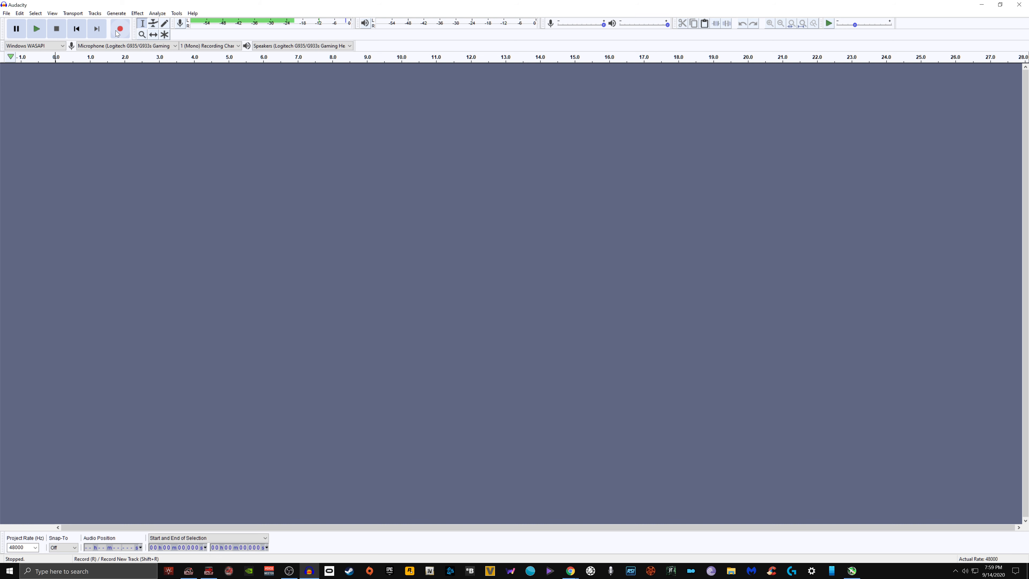
{"action": "left_click", "coordinate": [117, 34]}
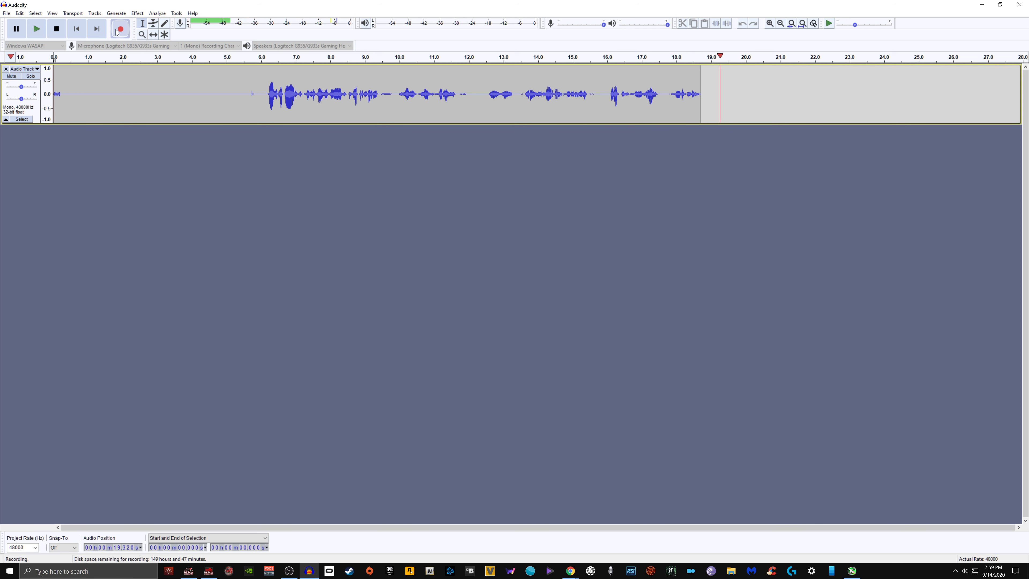
{"action": "left_click", "coordinate": [62, 30]}
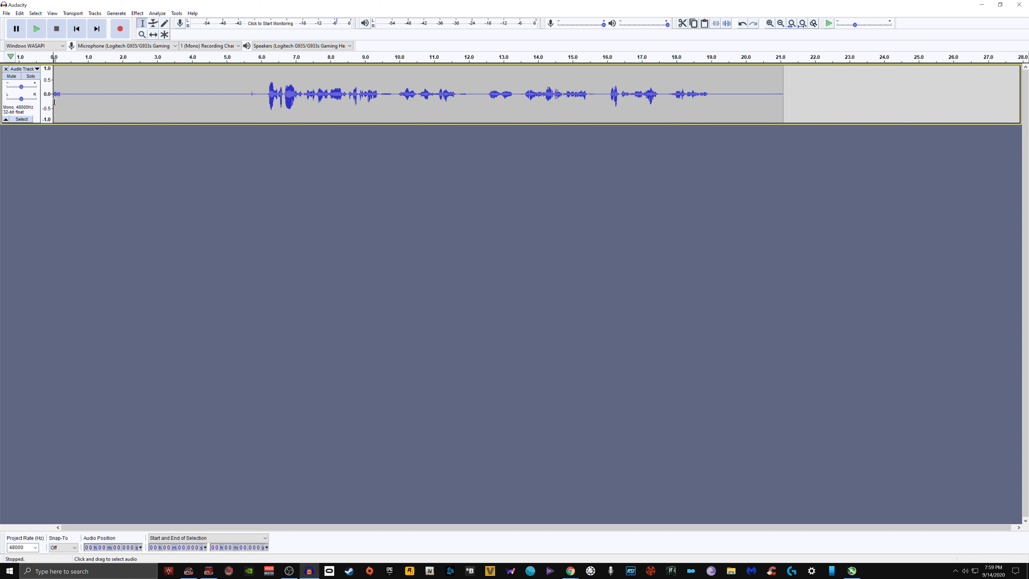
Capture a noise profile for Noise Reduction from the silent opening of the track, about 0 to 5.6 seconds
{"action": "left_click_drag", "start_coordinate": [53, 102], "coordinate": [248, 106]}
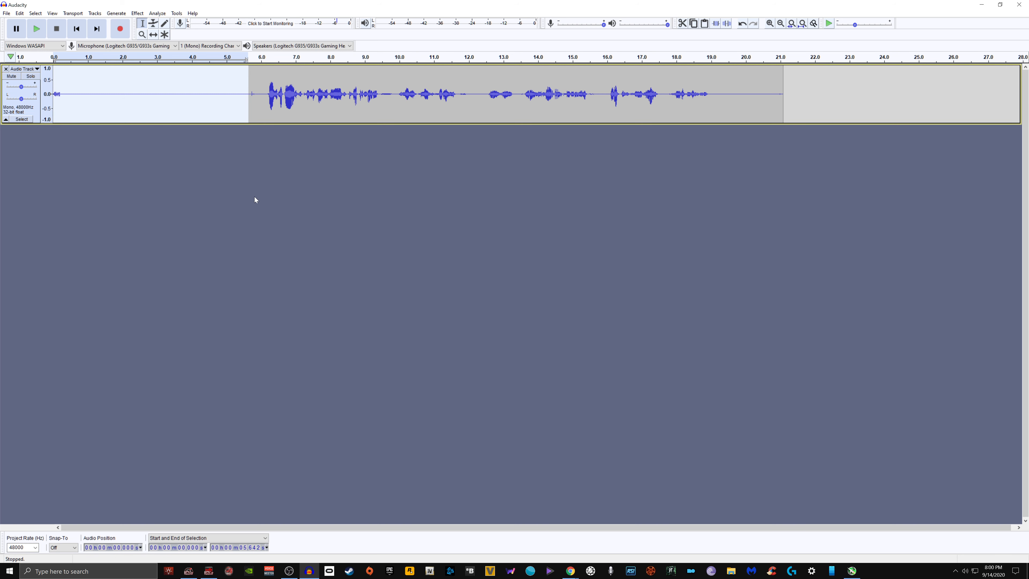
{"action": "left_click", "coordinate": [138, 14]}
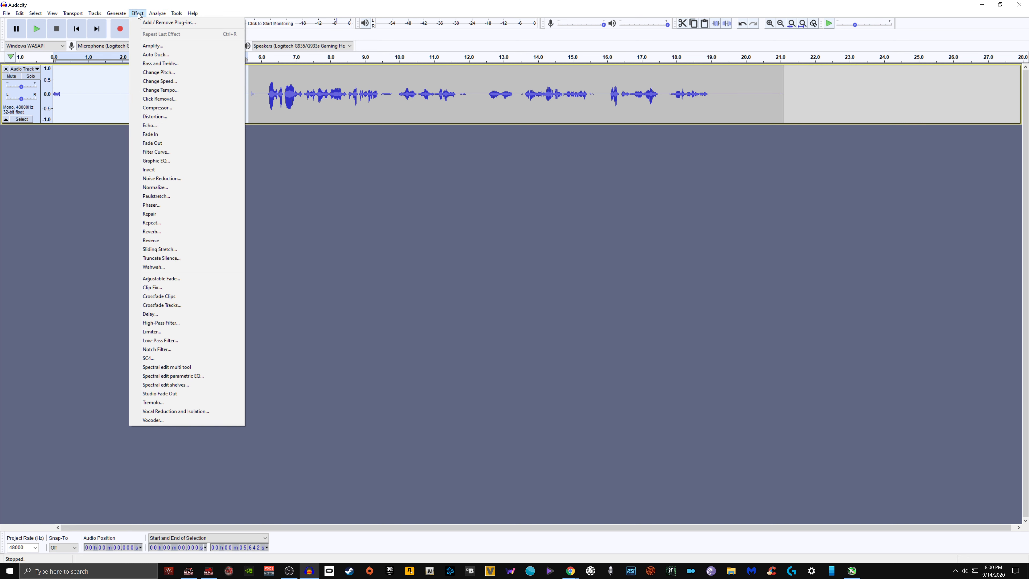
{"action": "left_click", "coordinate": [194, 178]}
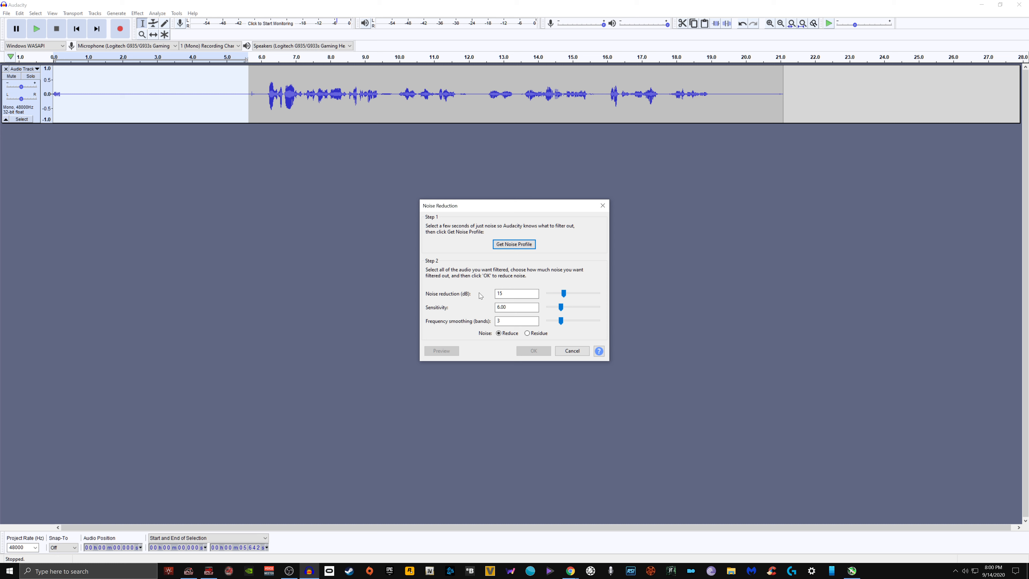
{"action": "left_click", "coordinate": [498, 294]}
{"action": "left_click", "coordinate": [517, 247]}
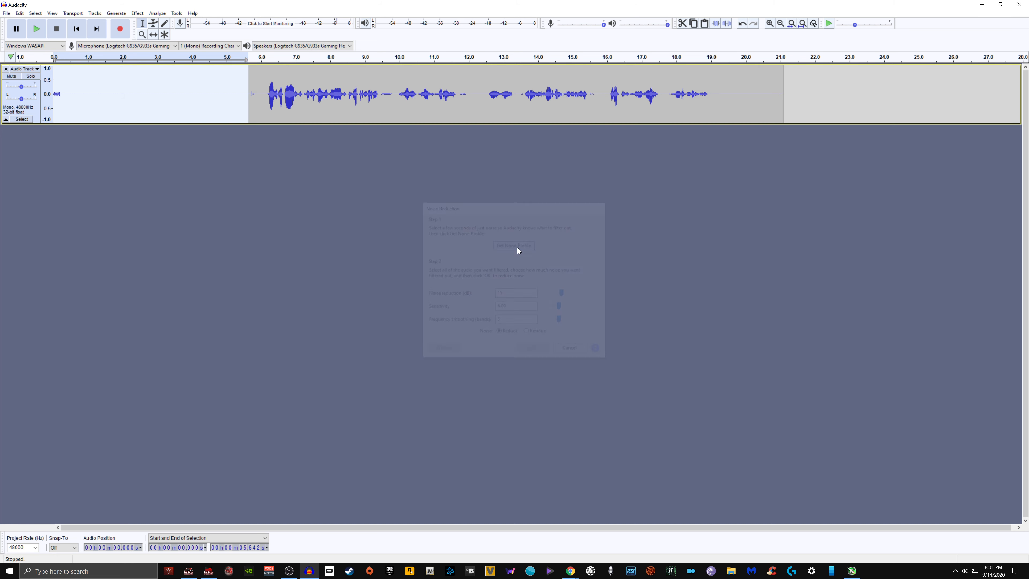
Apply Noise Reduction to the whole track with 15 dB reduction, sensitivity 6.00 and frequency smoothing of 3 bands
{"action": "left_click", "coordinate": [37, 115]}
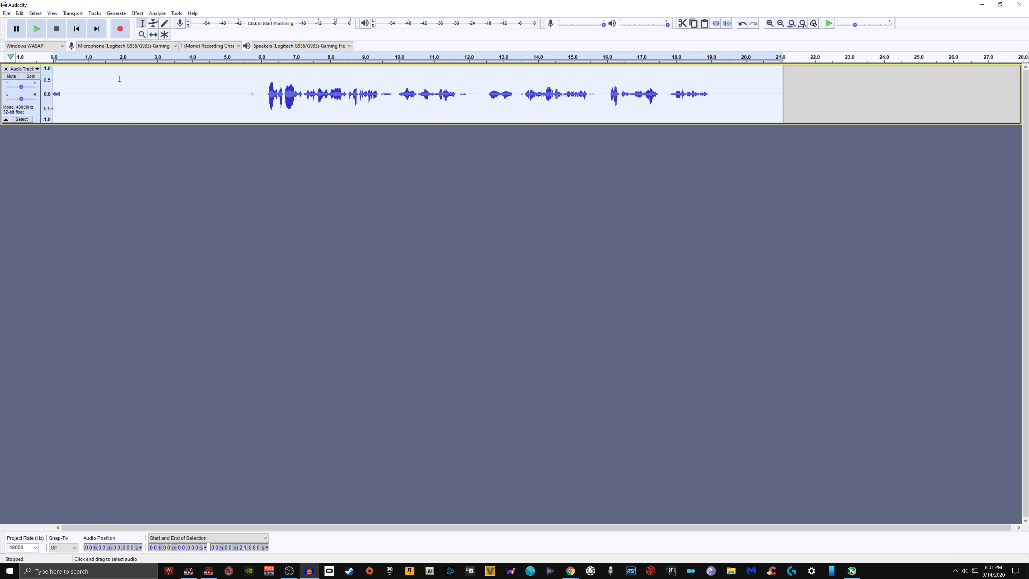
{"action": "left_click", "coordinate": [134, 15]}
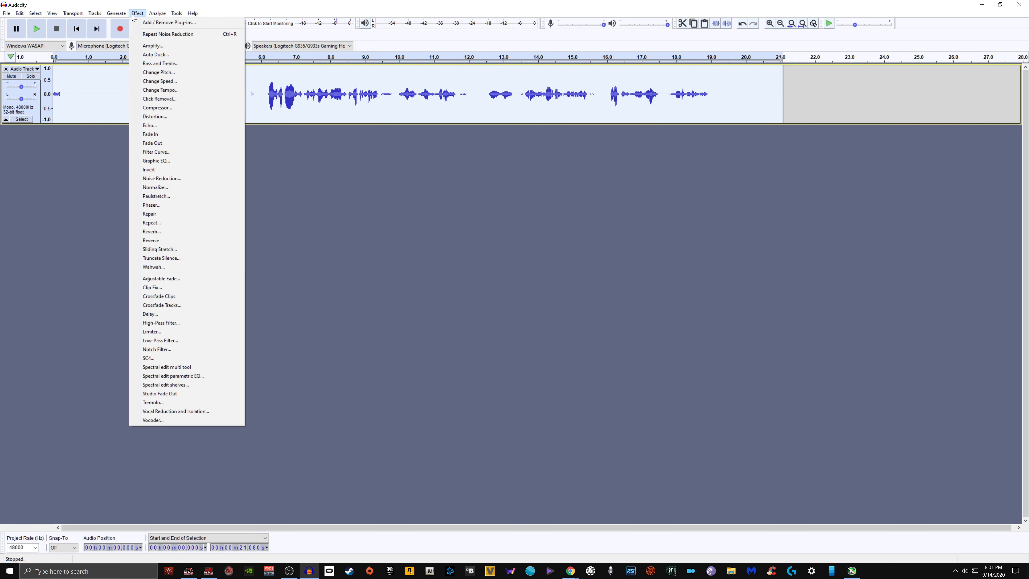
{"action": "left_click", "coordinate": [211, 179]}
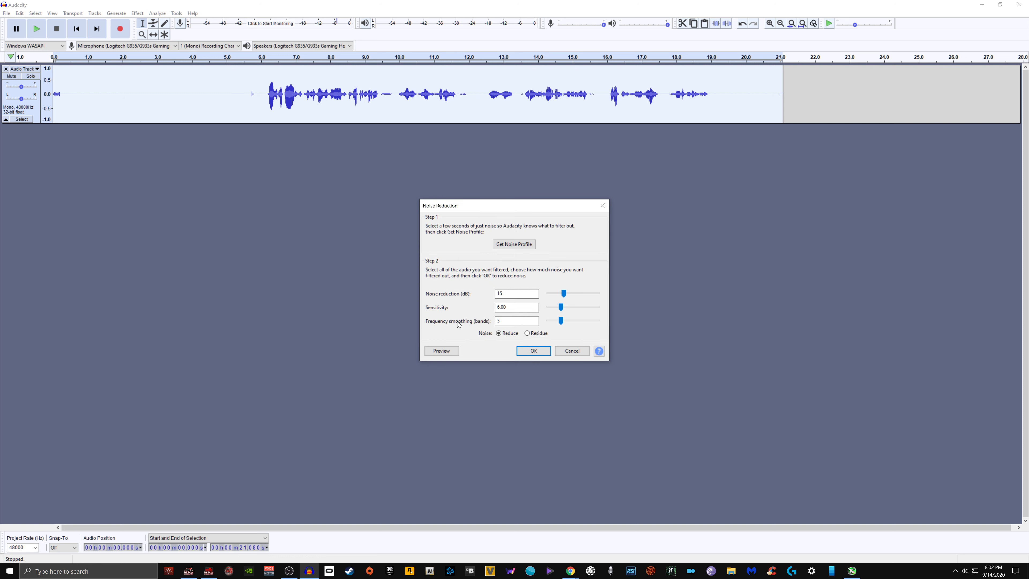
{"action": "left_click", "coordinate": [534, 351]}
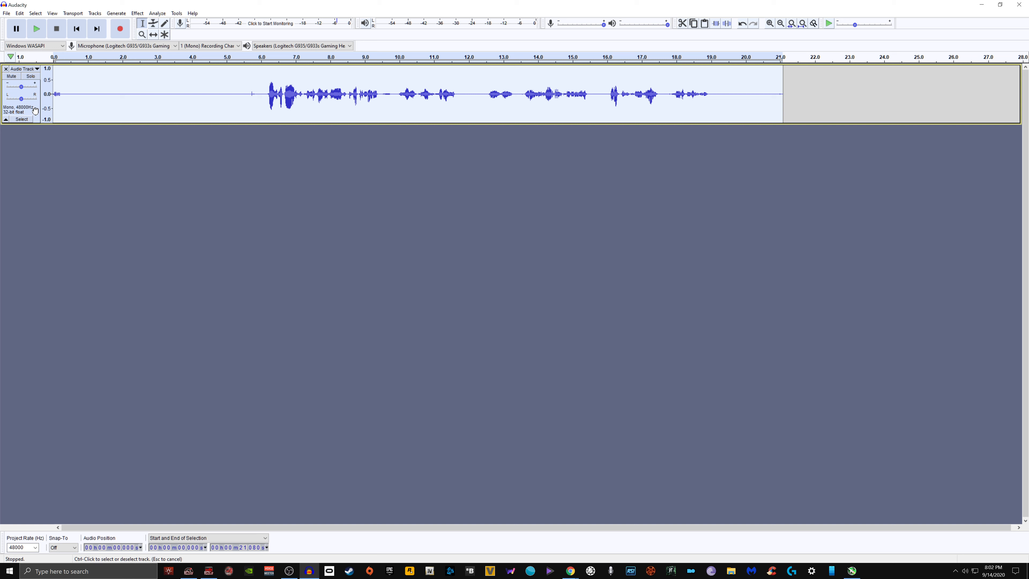
Apply a Filter Curve to the track using the Bass Boost preset, with its low-frequency boost raised to about 12 dB
{"action": "left_click", "coordinate": [137, 13]}
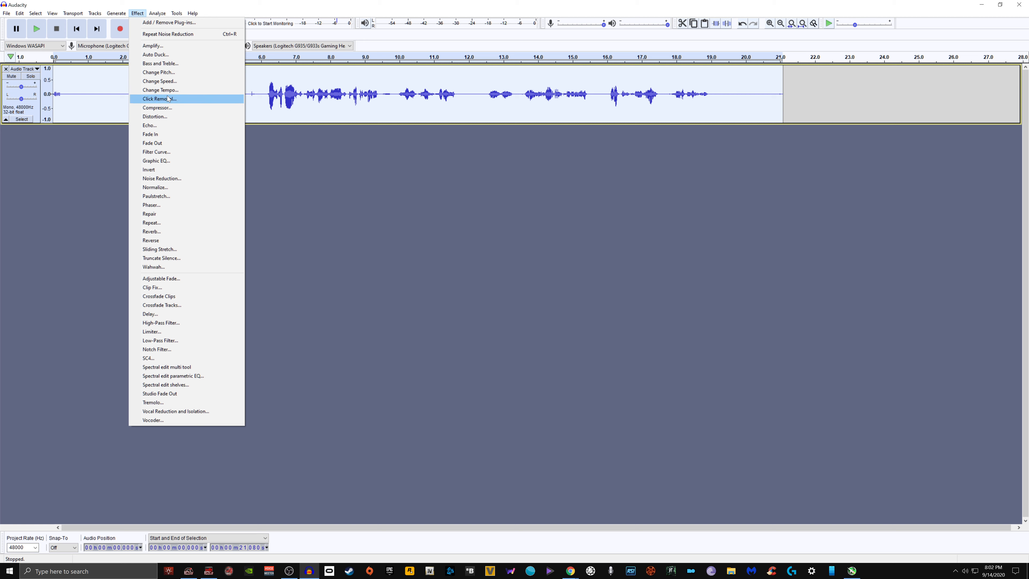
{"action": "left_click", "coordinate": [201, 153]}
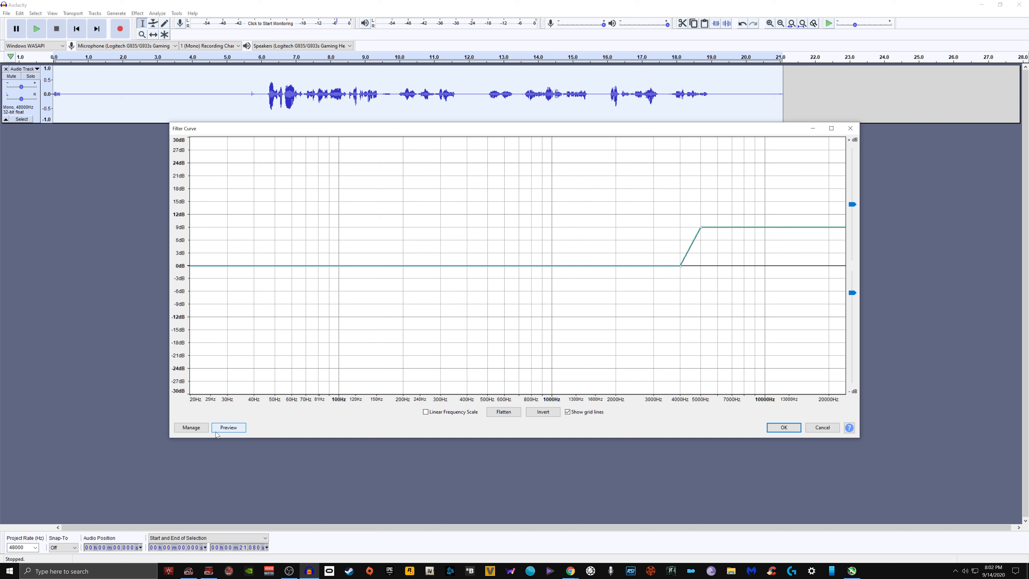
{"action": "left_click", "coordinate": [194, 428]}
{"action": "mouse_move", "coordinate": [231, 468]}
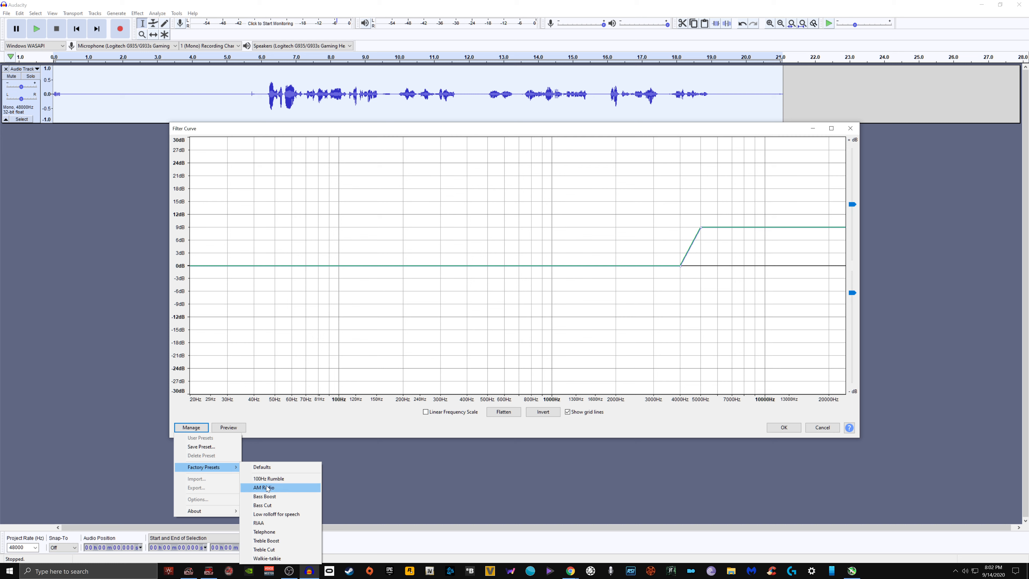
{"action": "left_click", "coordinate": [297, 502]}
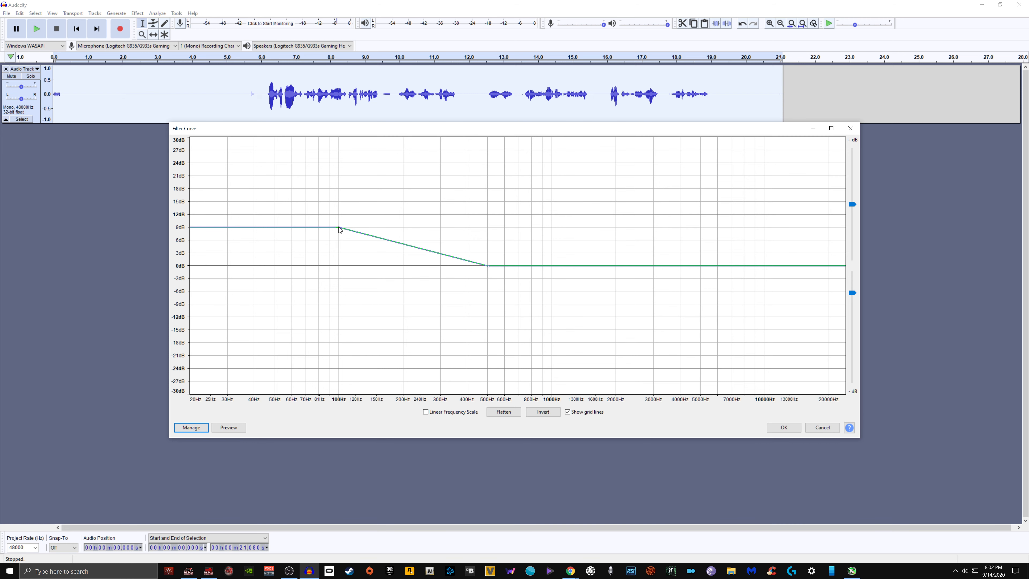
{"action": "left_click_drag", "start_coordinate": [339, 228], "coordinate": [339, 218]}
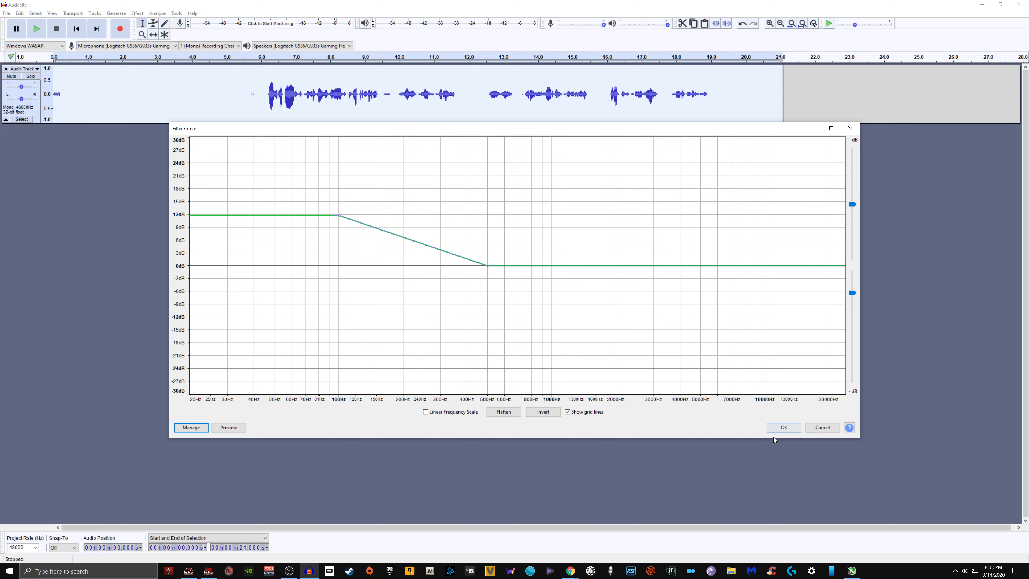
{"action": "left_click", "coordinate": [782, 430]}
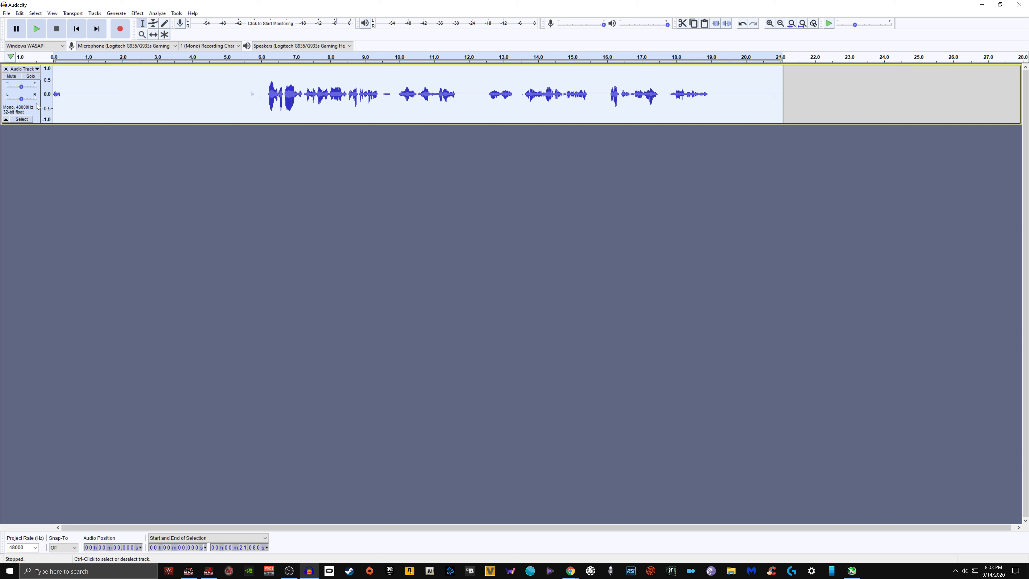
Apply a second Filter Curve to the track using the Treble Boost factory preset
{"action": "left_click", "coordinate": [138, 12]}
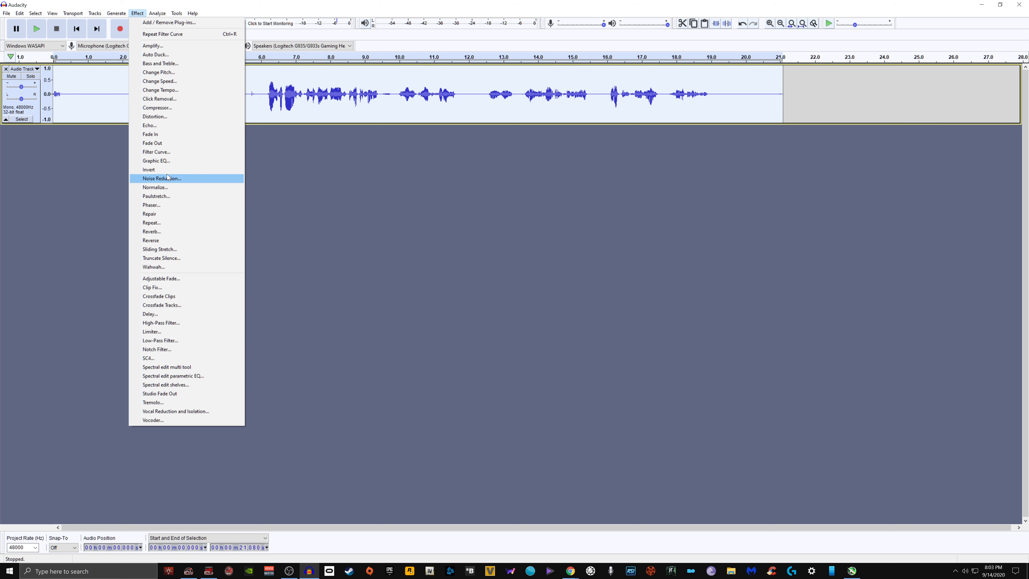
{"action": "left_click", "coordinate": [186, 153]}
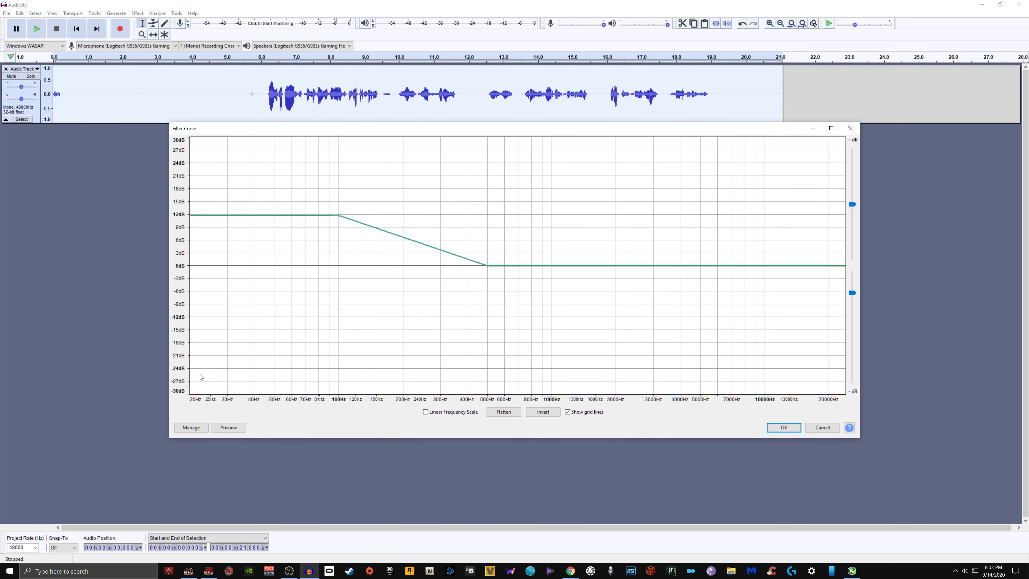
{"action": "left_click", "coordinate": [184, 426]}
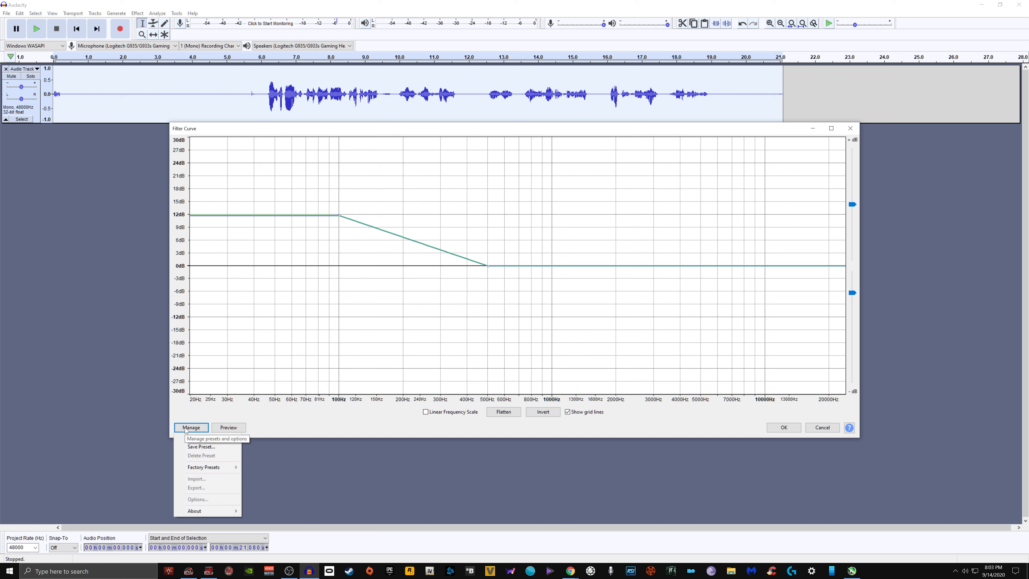
{"action": "mouse_move", "coordinate": [237, 469]}
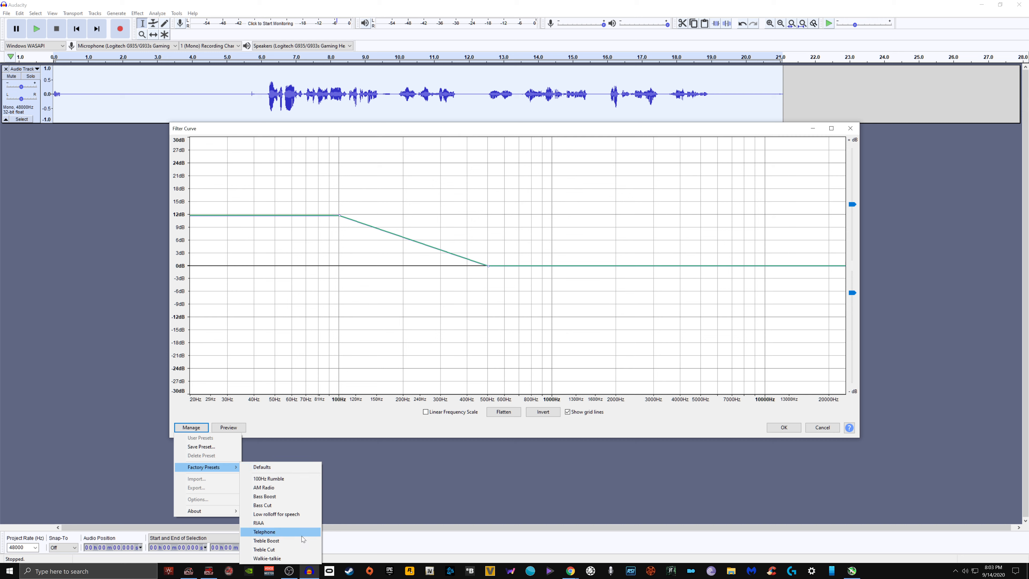
{"action": "left_click", "coordinate": [308, 543]}
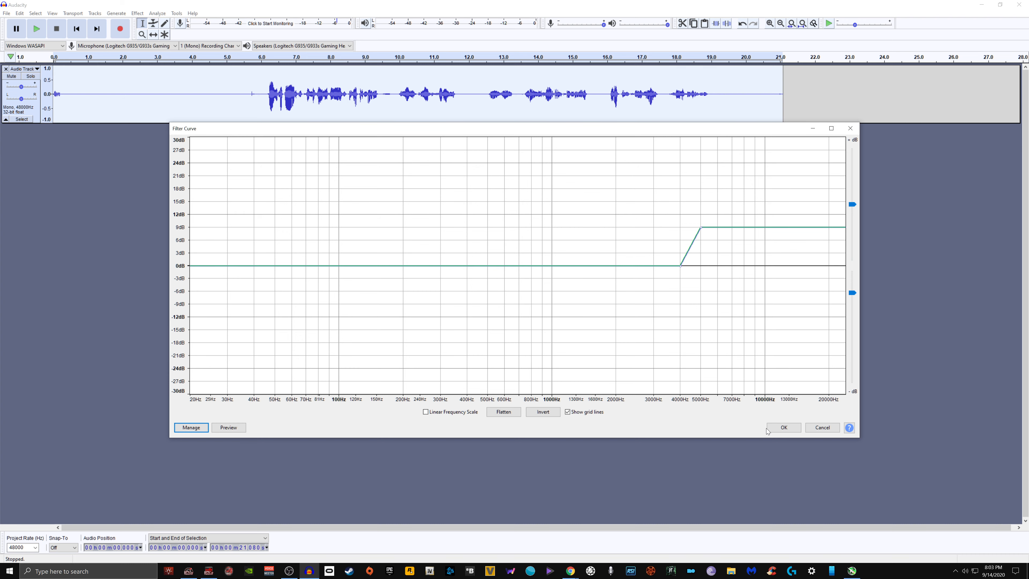
{"action": "left_click", "coordinate": [781, 428]}
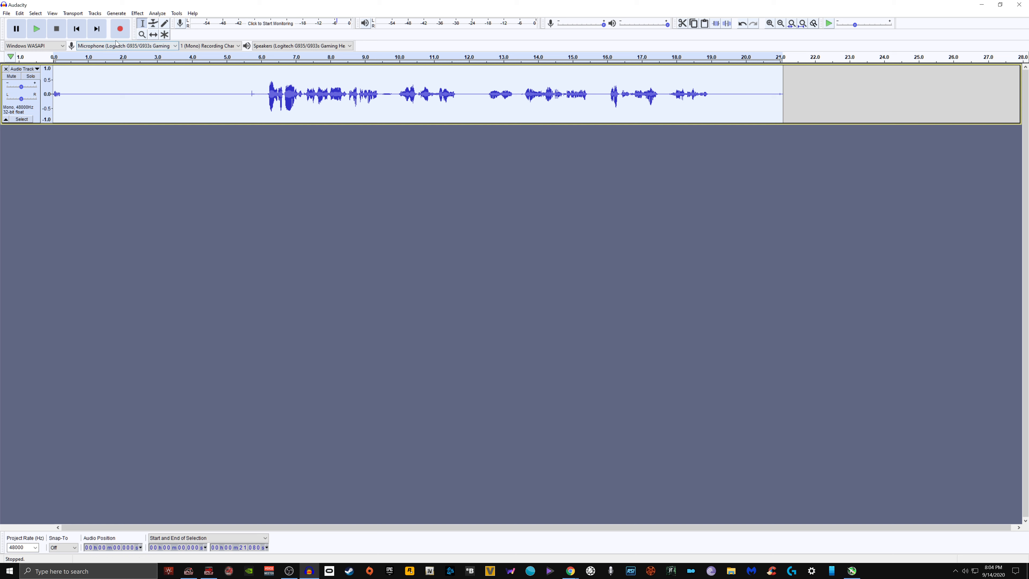
Compress the track with threshold -15 dB, noise floor -40 dB, ratio 3:1, attack 0.10 secs and release 1.0 secs
{"action": "left_click", "coordinate": [138, 13]}
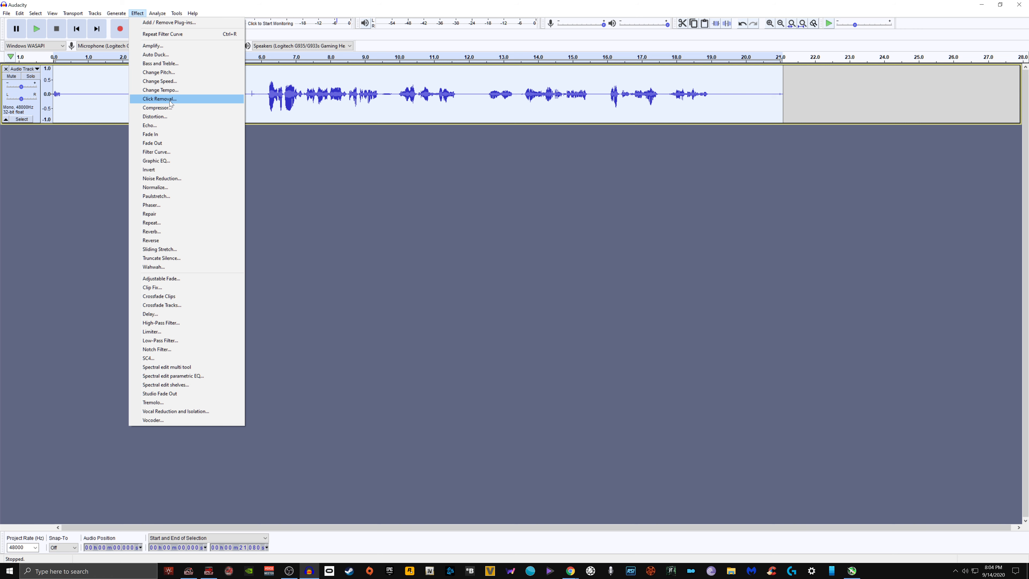
{"action": "left_click", "coordinate": [174, 108]}
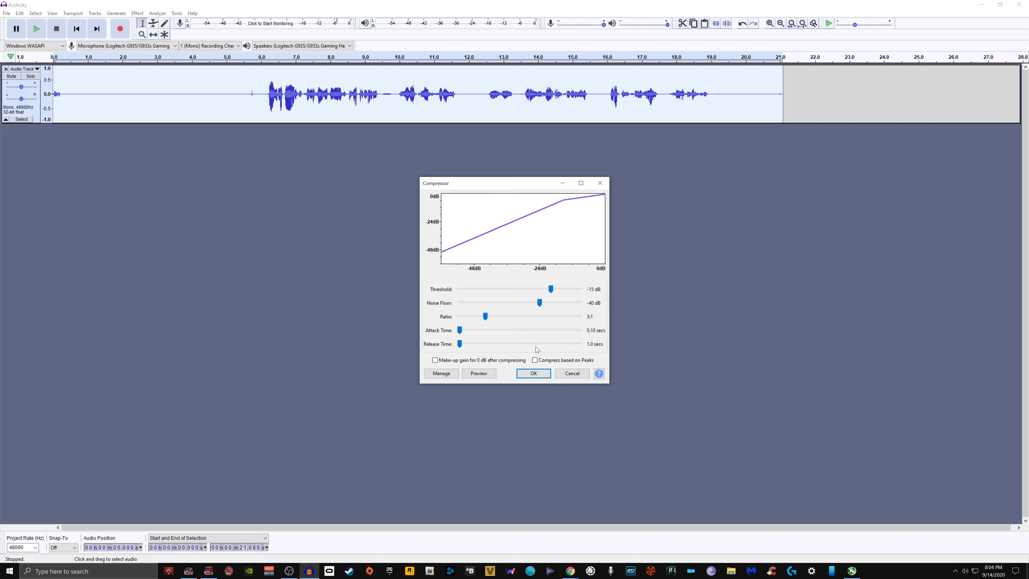
{"action": "left_click", "coordinate": [538, 374]}
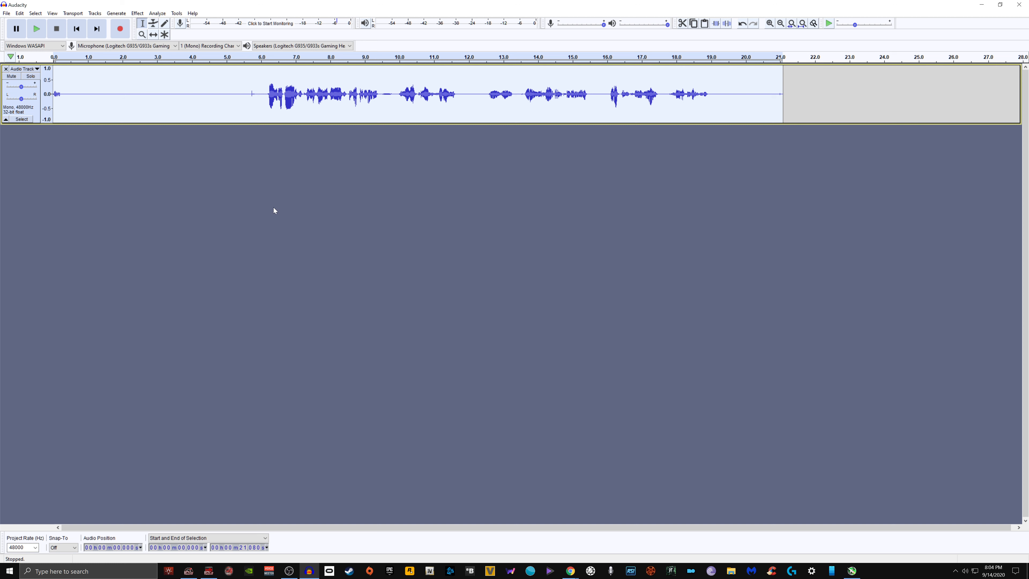
Normalize the track to a peak amplitude of -1.0 dB with DC offset removed, and play back the result
{"action": "left_click", "coordinate": [36, 99]}
{"action": "left_click_drag", "start_coordinate": [36, 99], "coordinate": [23, 101]}
{"action": "left_click", "coordinate": [142, 15]}
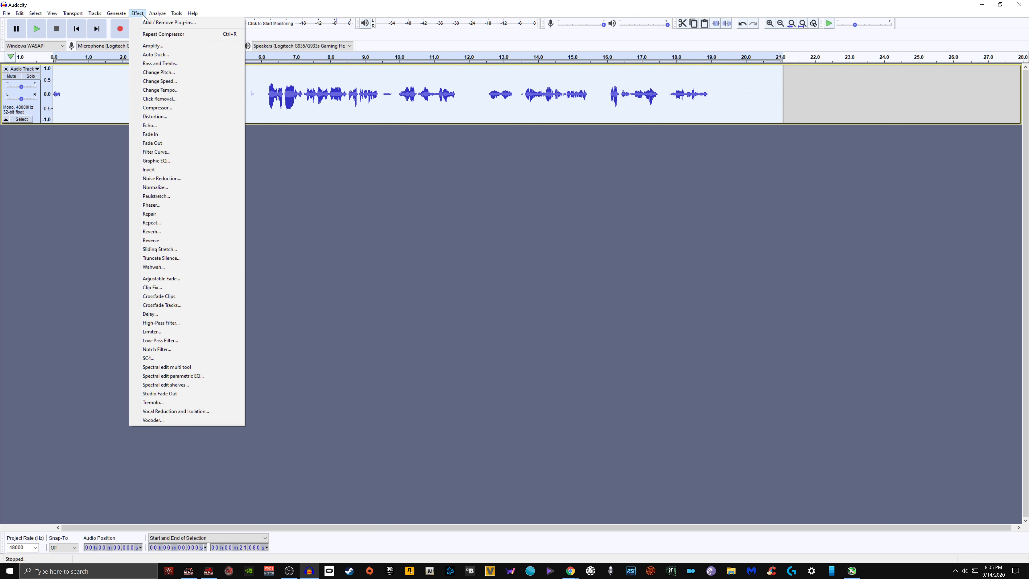
{"action": "left_click", "coordinate": [195, 188]}
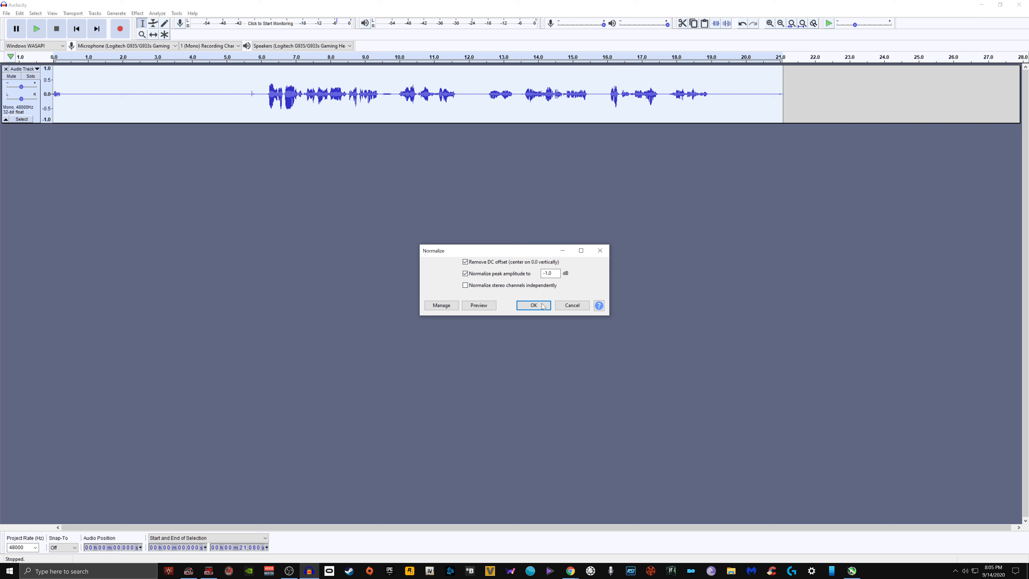
{"action": "left_click", "coordinate": [533, 305]}
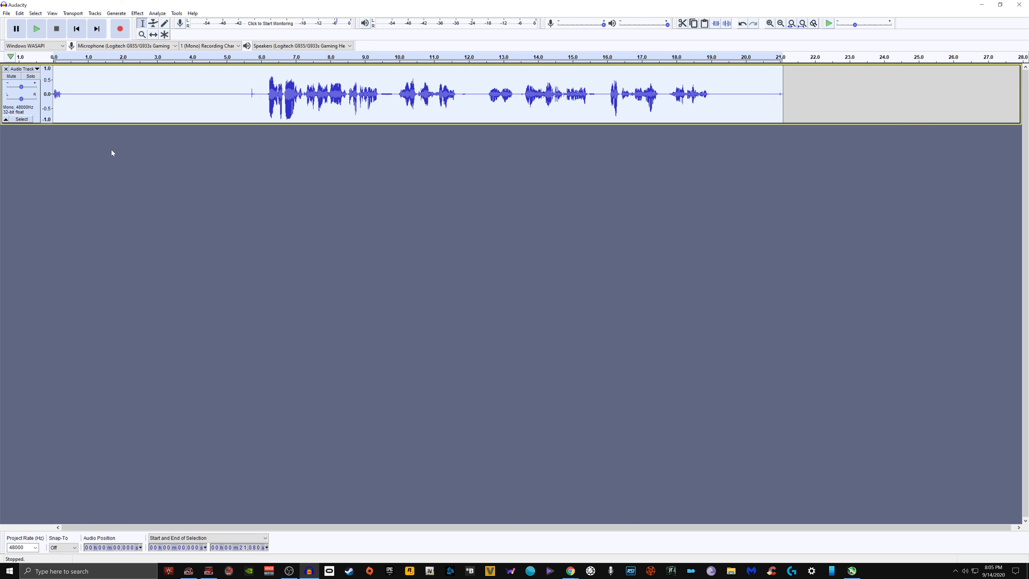
{"action": "left_click", "coordinate": [37, 29]}
Export the audio to the Desktop as untitled.wav in WAV (Microsoft) 32-bit float PCM format
{"action": "left_click", "coordinate": [9, 15]}
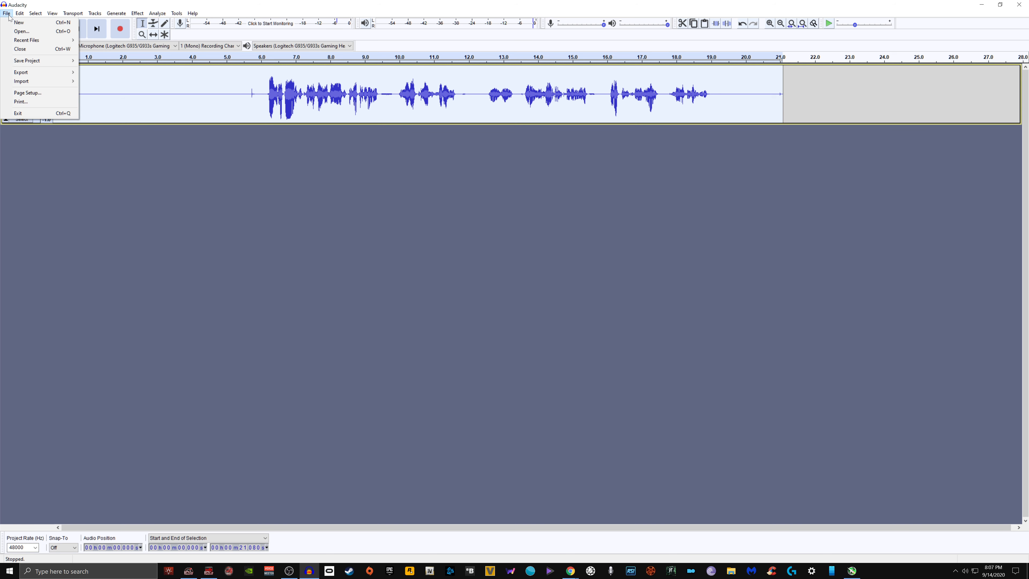
{"action": "mouse_move", "coordinate": [56, 75]}
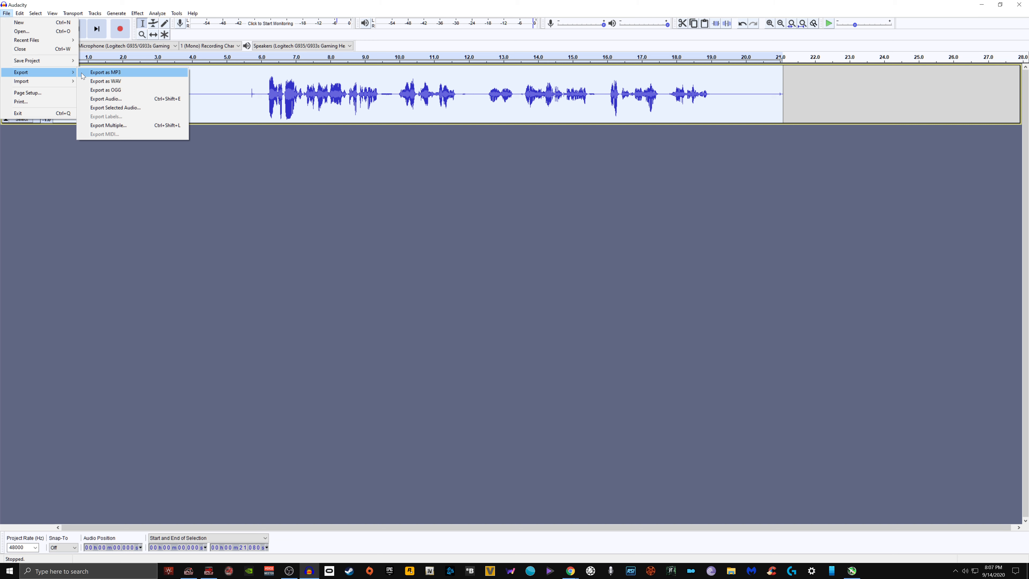
{"action": "left_click", "coordinate": [101, 82]}
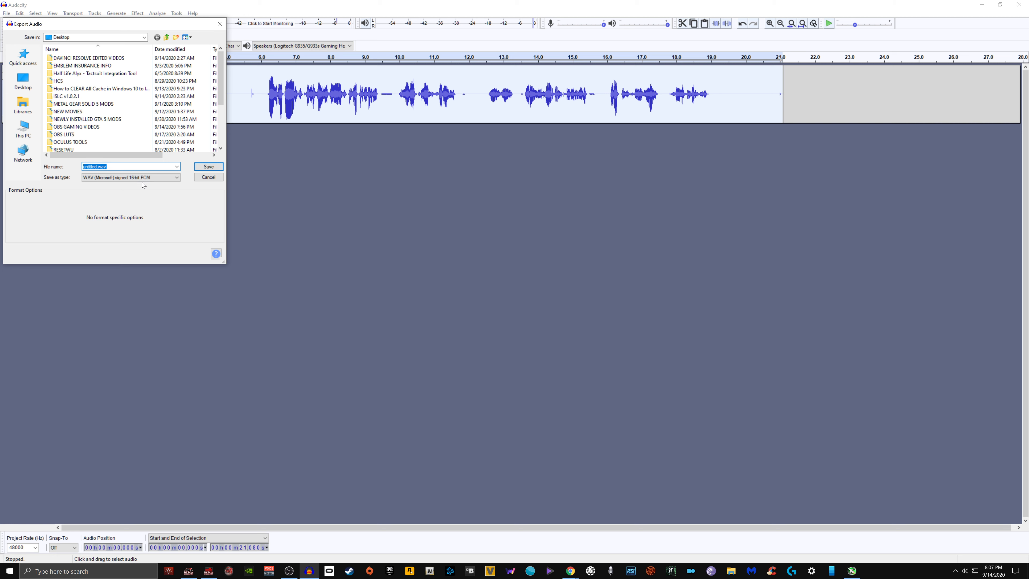
{"action": "left_click", "coordinate": [153, 181]}
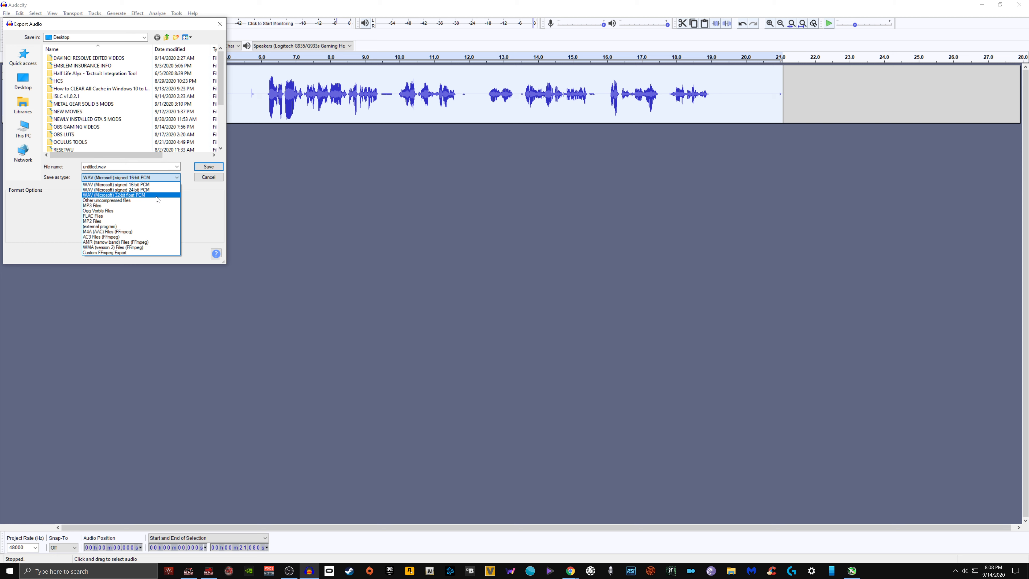
{"action": "left_click", "coordinate": [156, 195]}
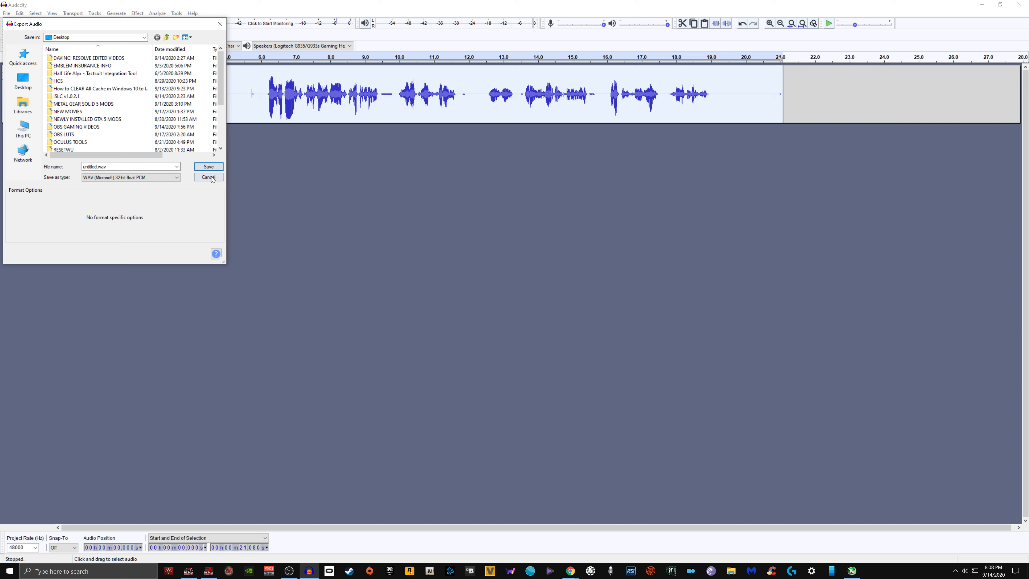
{"action": "left_click", "coordinate": [220, 168]}
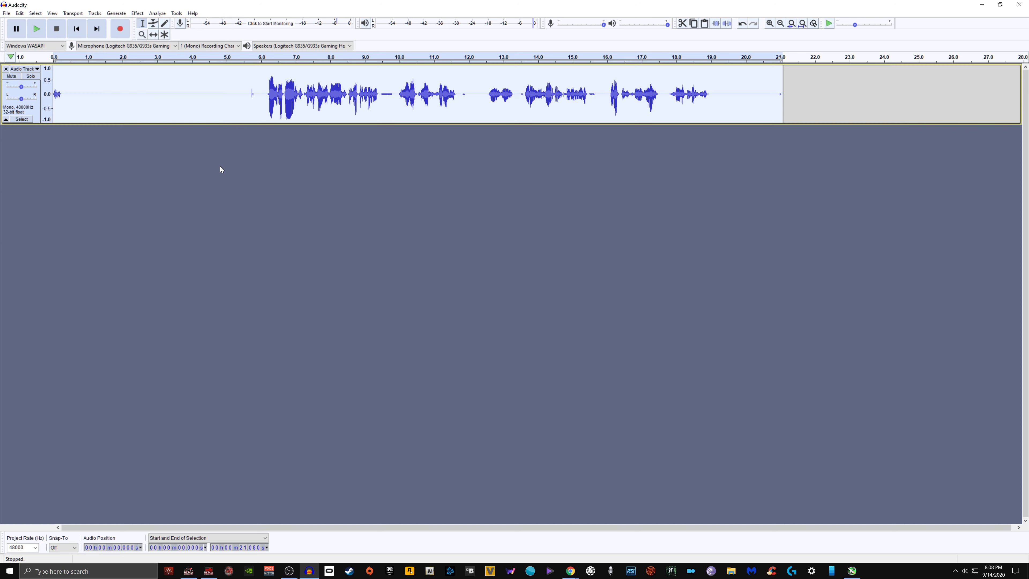